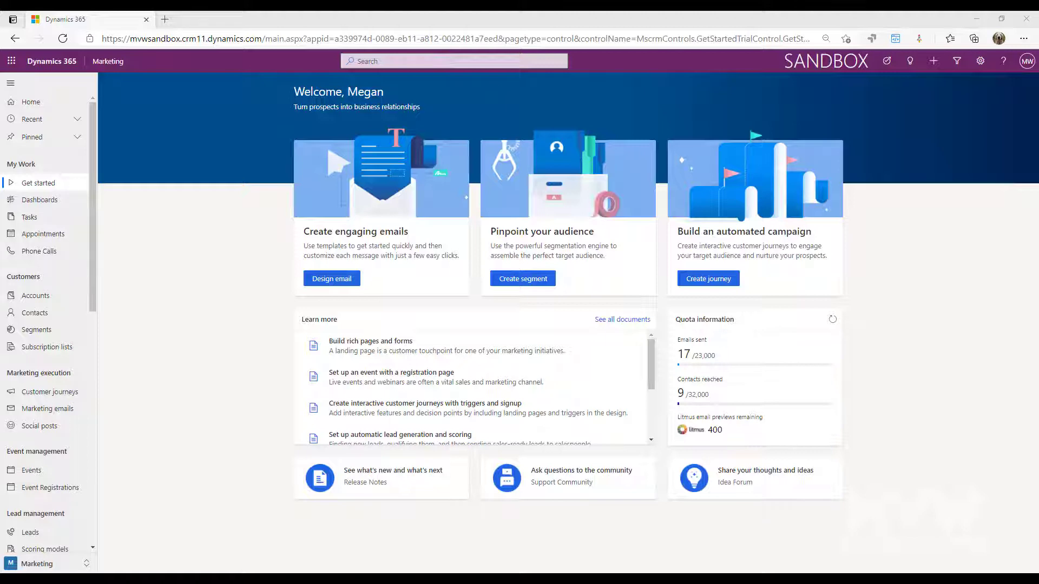
# From the Content blocks list, create a new content block named 'Subscribe To YouTube'
pyautogui.scroll(-6, 47, 424)
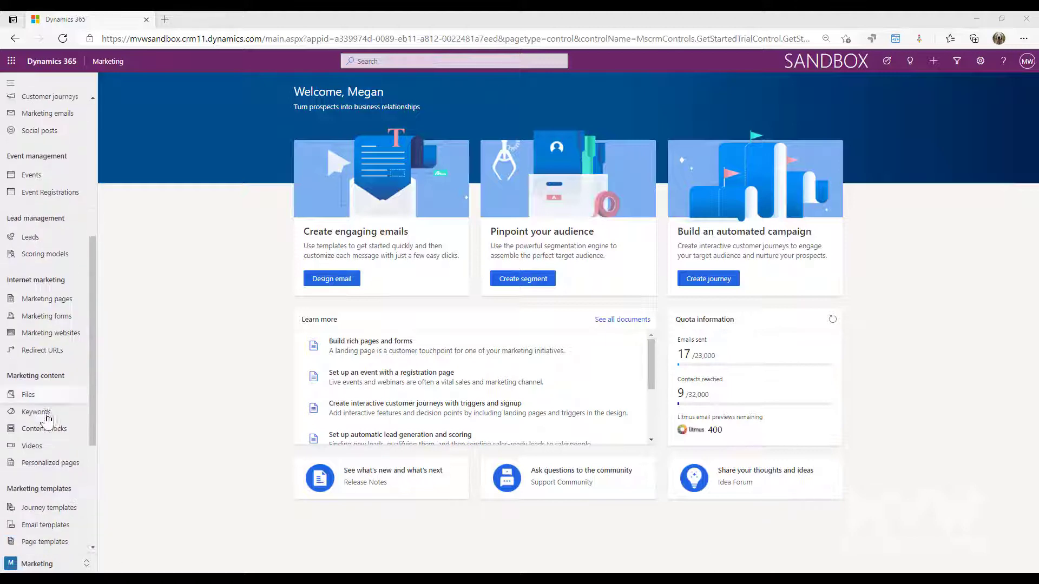
pyautogui.click(58, 385)
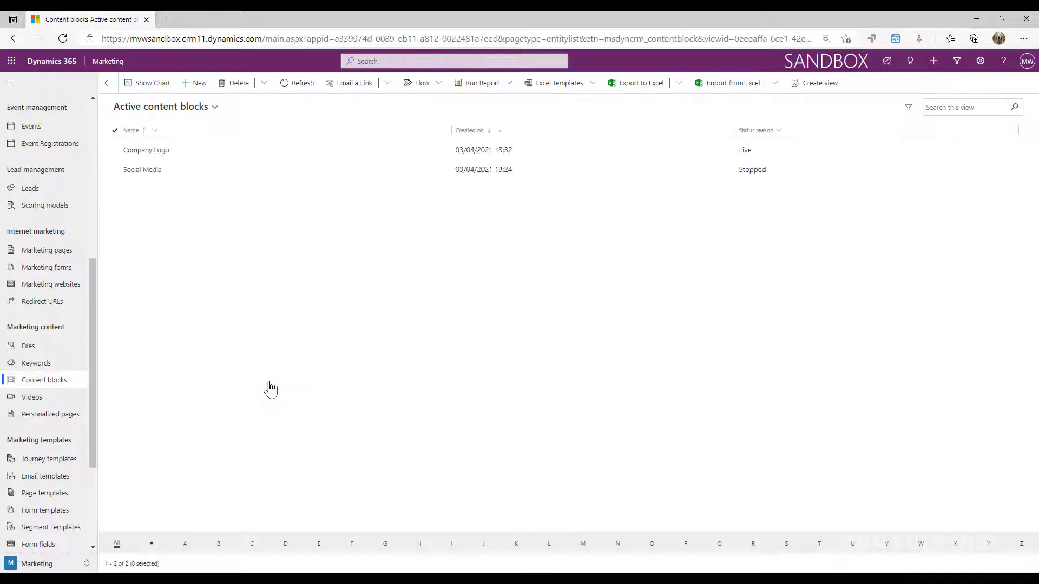
pyautogui.click(199, 84)
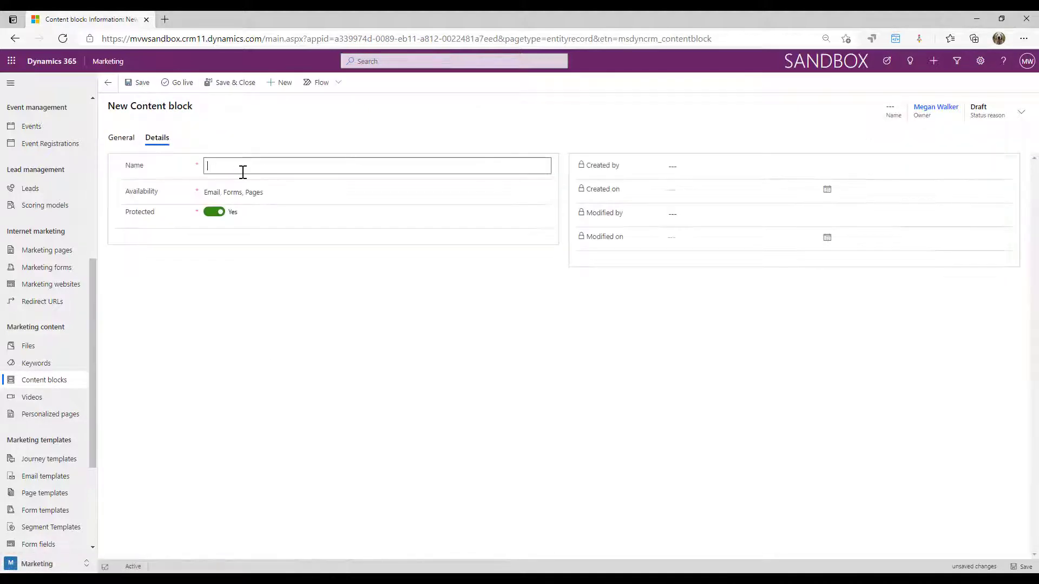
pyautogui.write('Subscri')
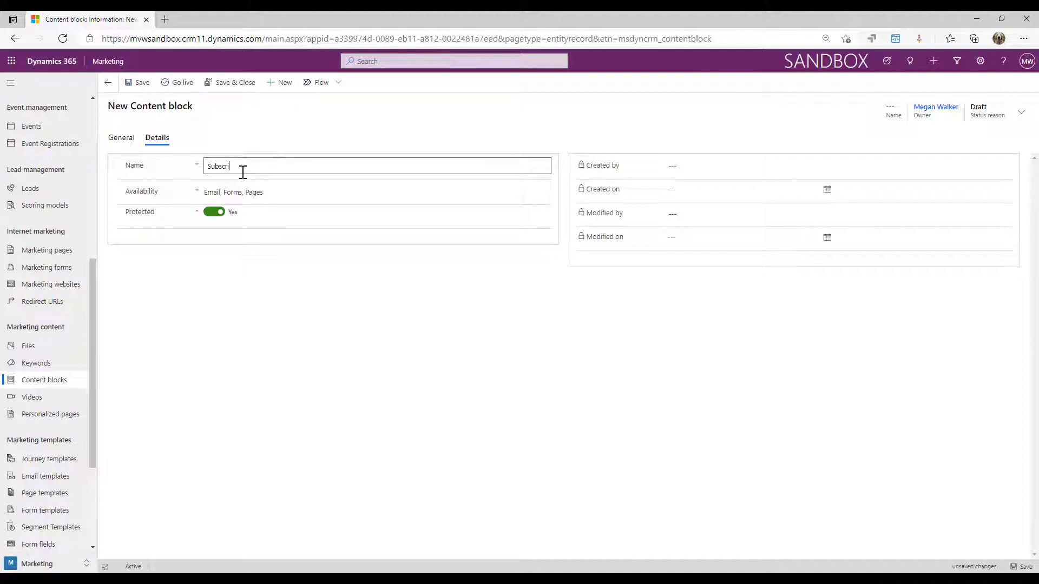
pyautogui.write('be To YouTube')
pyautogui.click(314, 330)
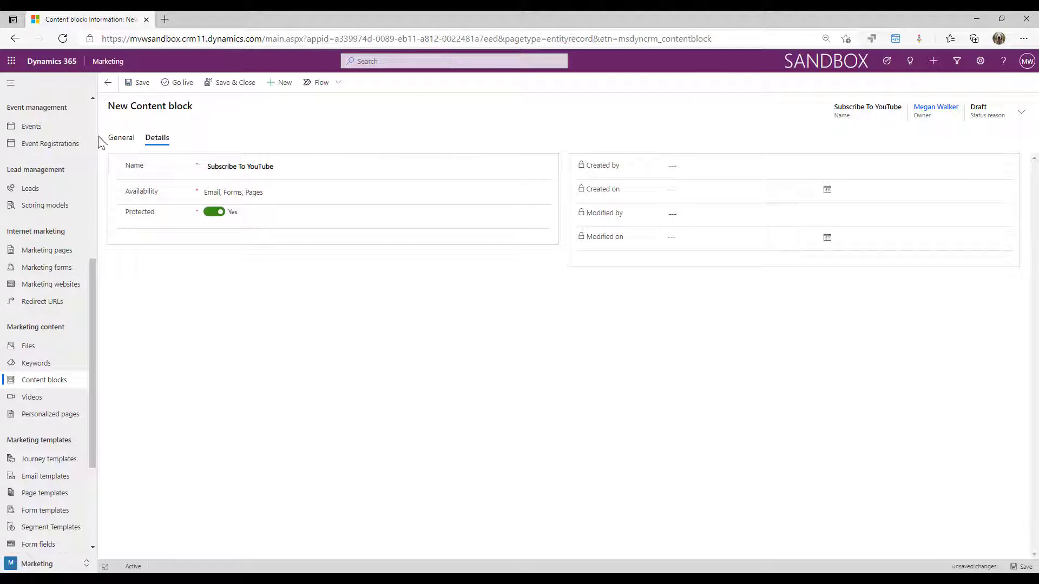
# Add an Image element to the block's design, sourced from the red YouTube Subscribe image
pyautogui.click(119, 138)
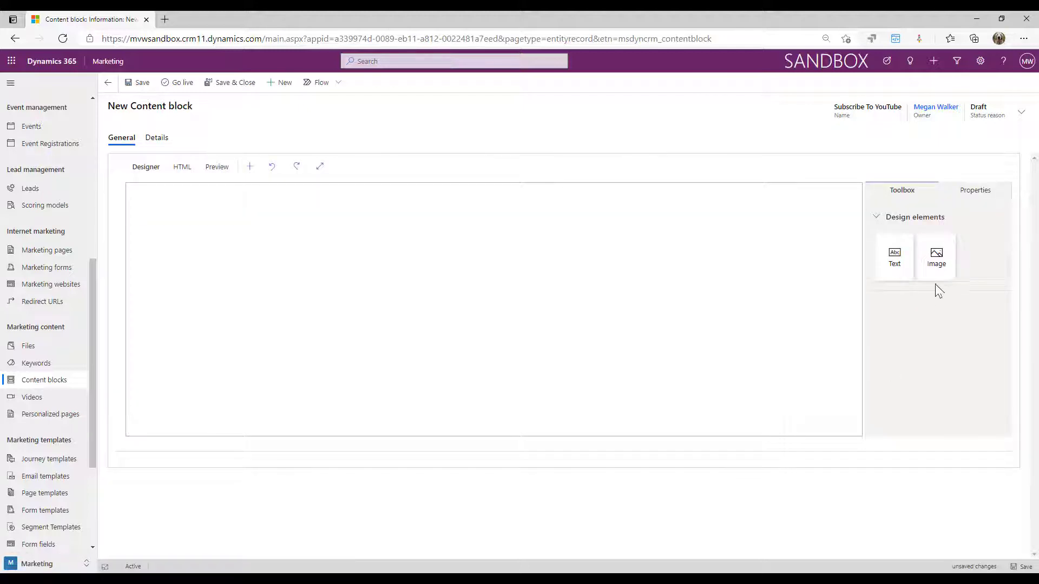
pyautogui.moveTo(937, 265); pyautogui.dragTo(490, 217)
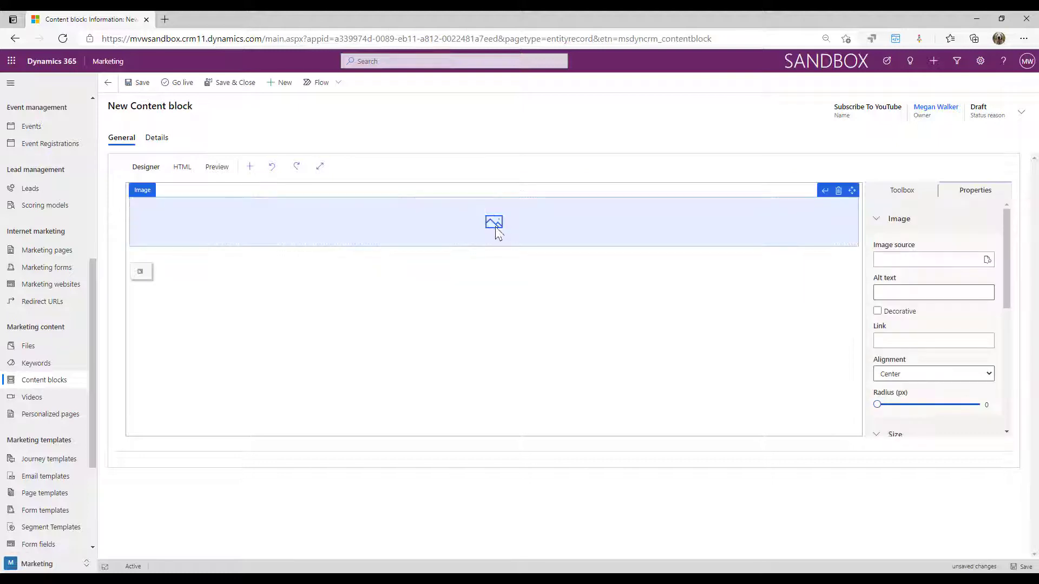
pyautogui.click(988, 260)
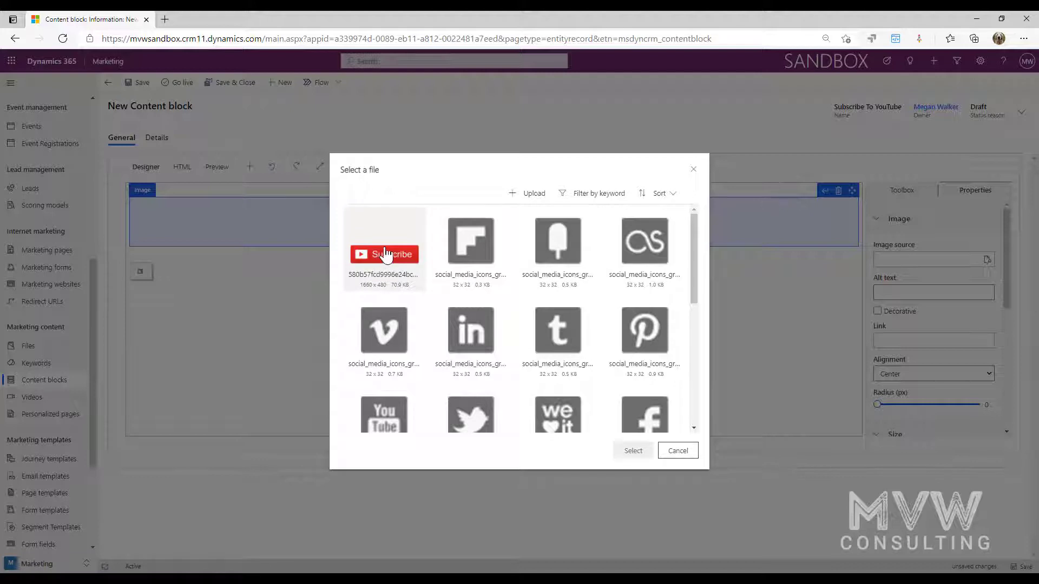
pyautogui.click(383, 254)
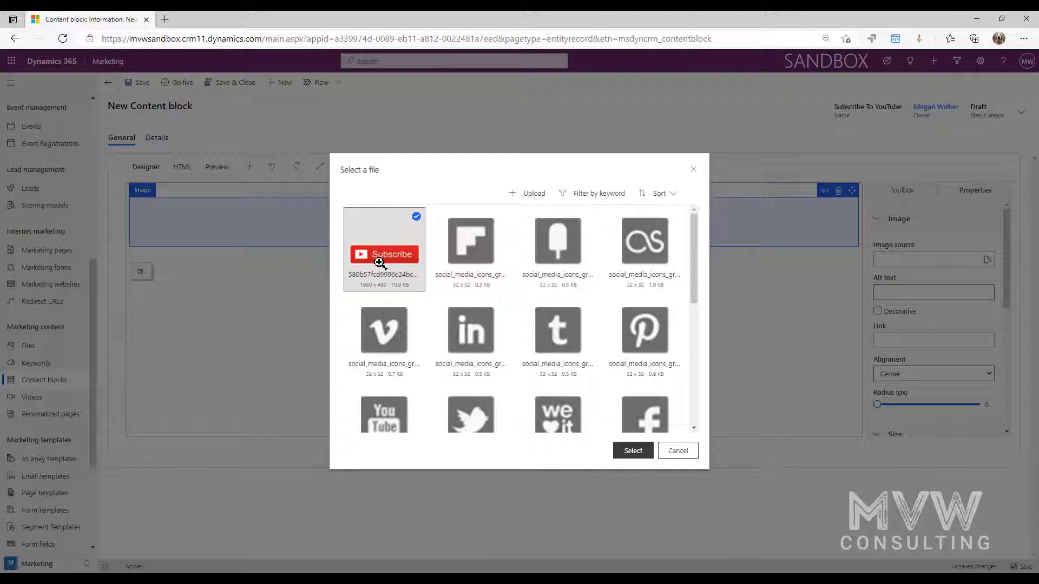
pyautogui.click(634, 452)
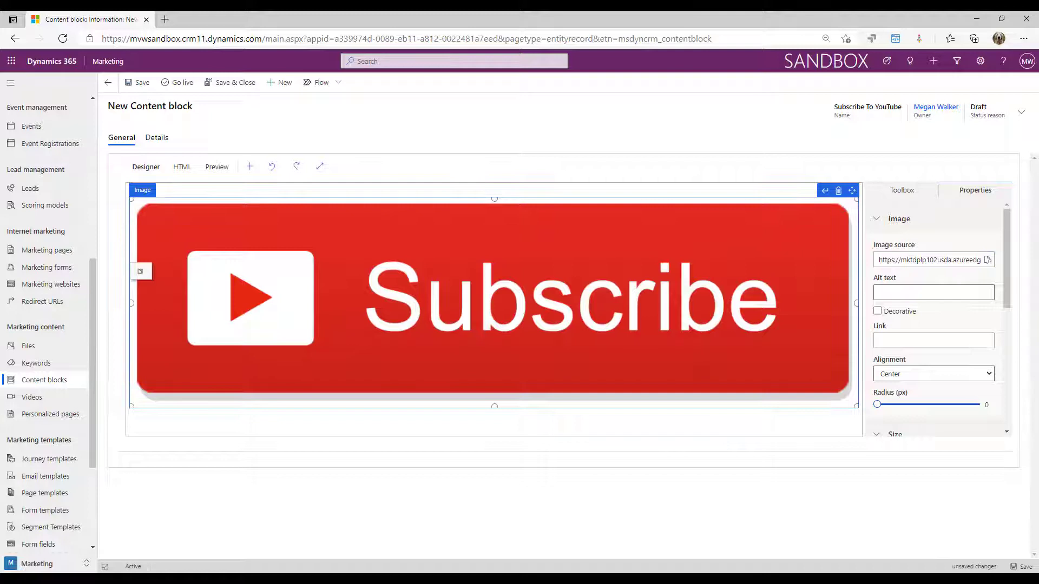
# Give the Subscribe image alt text 'YouTube' and a height of 60 px
pyautogui.click(914, 291)
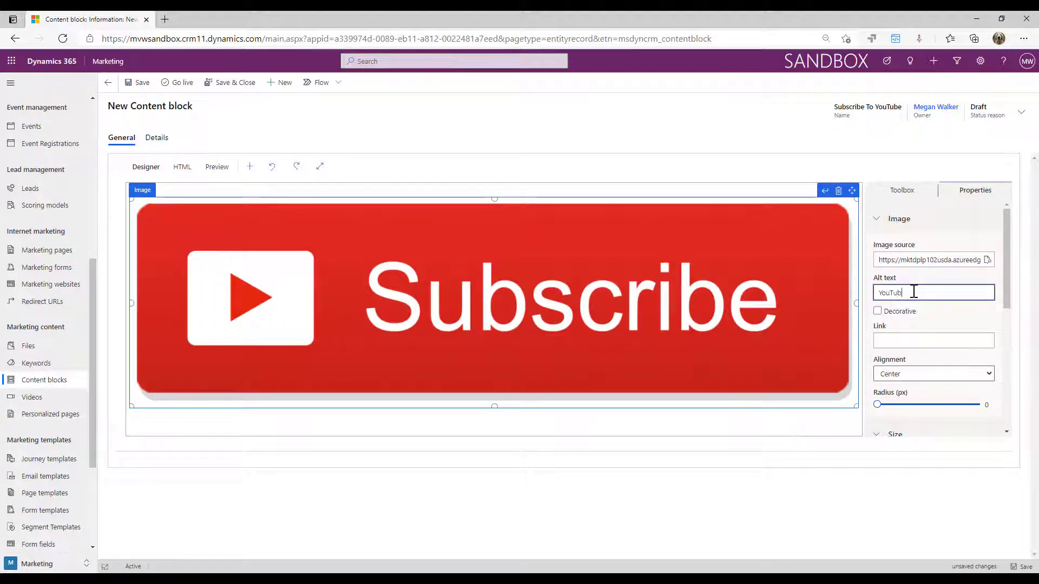
pyautogui.scroll(-2, 961, 340)
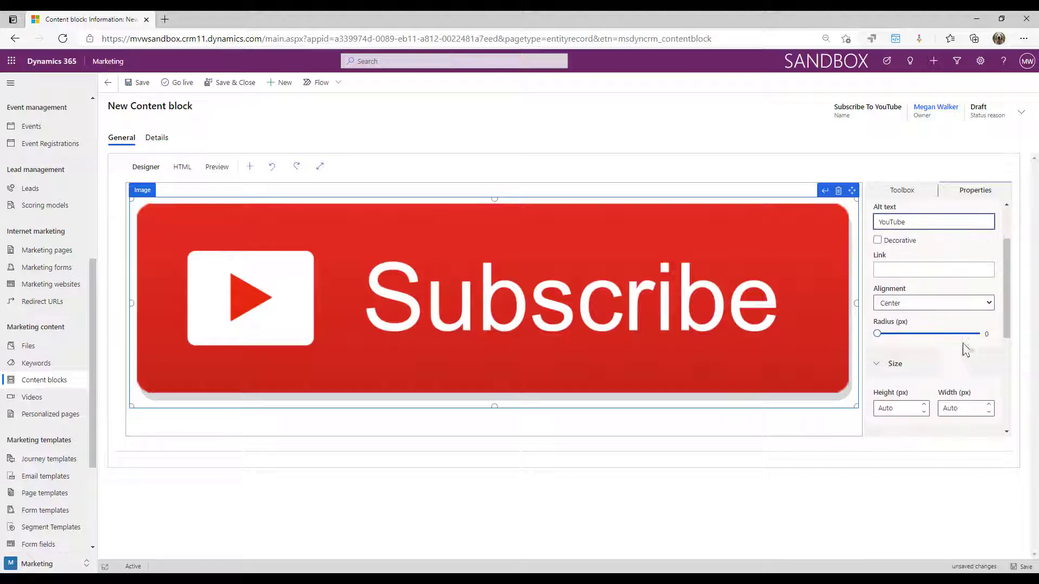
pyautogui.scroll(-2, 939, 403)
pyautogui.doubleClick(895, 301)
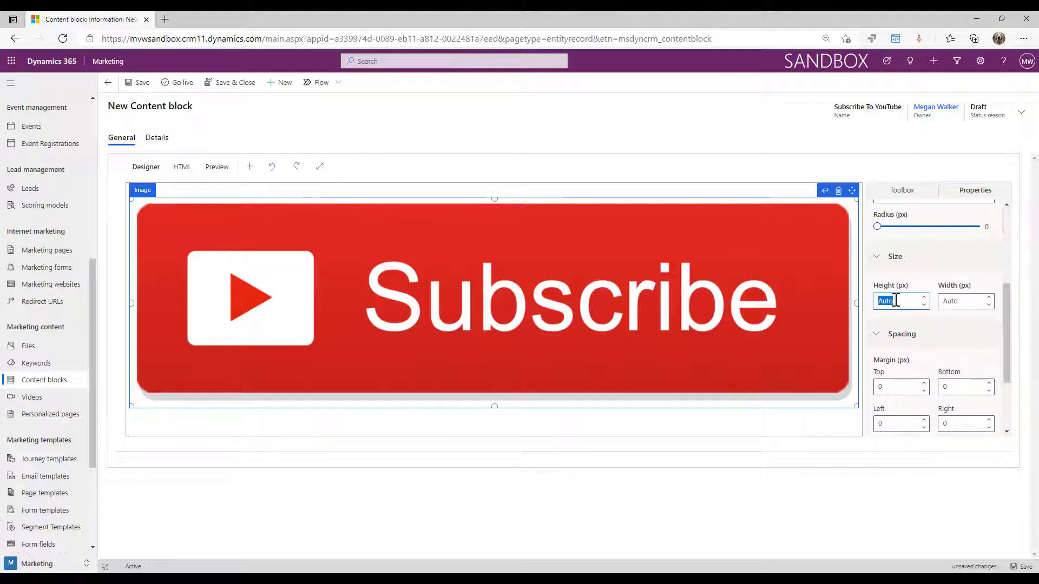
pyautogui.write('60')
pyautogui.press('Tab')
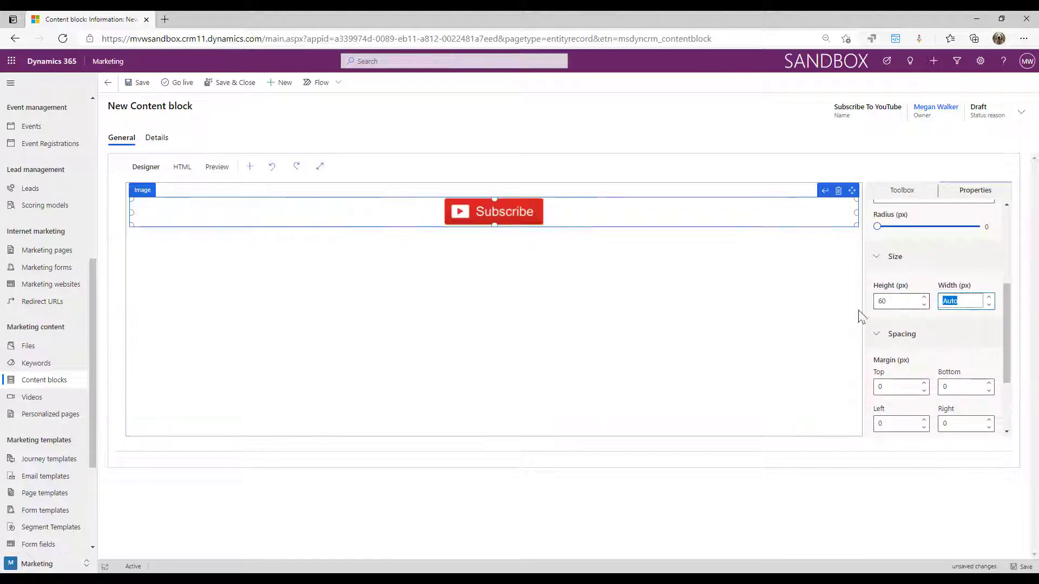
# Focus the image's Link field and switch windows to fetch the YouTube channel address
pyautogui.scroll(-1, 945, 352)
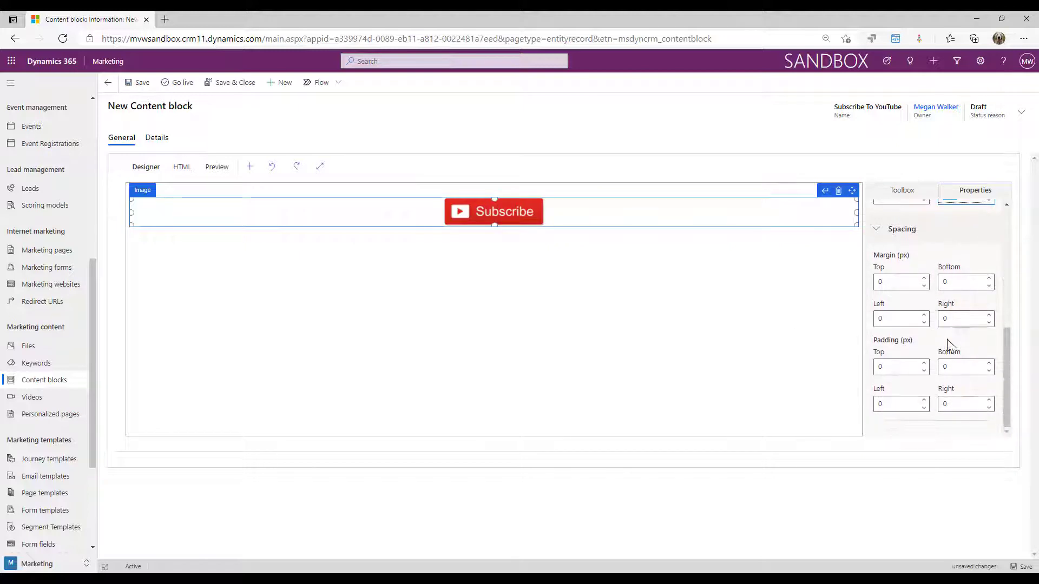
pyautogui.scroll(3, 943, 354)
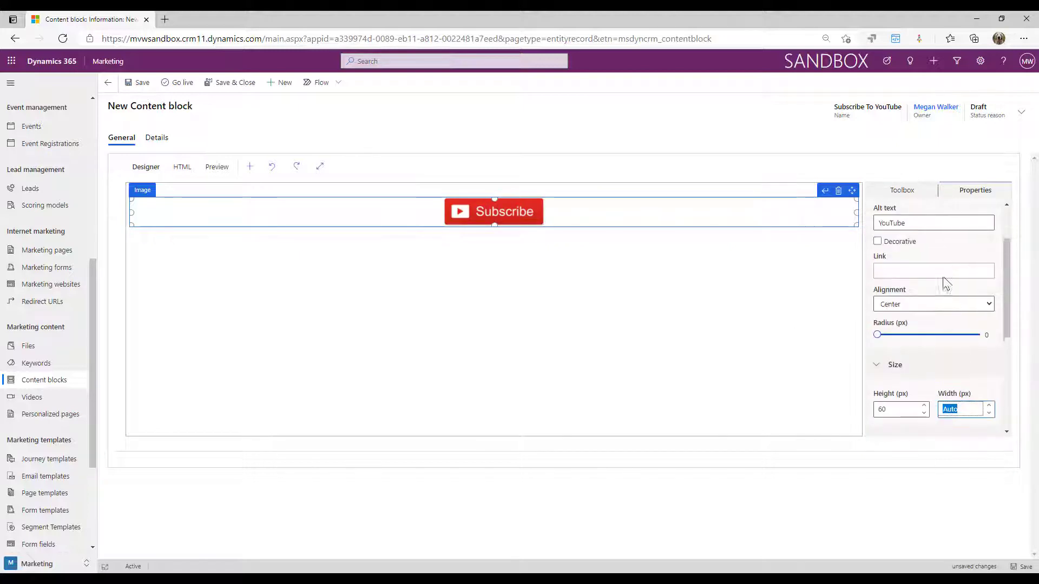
pyautogui.click(915, 272)
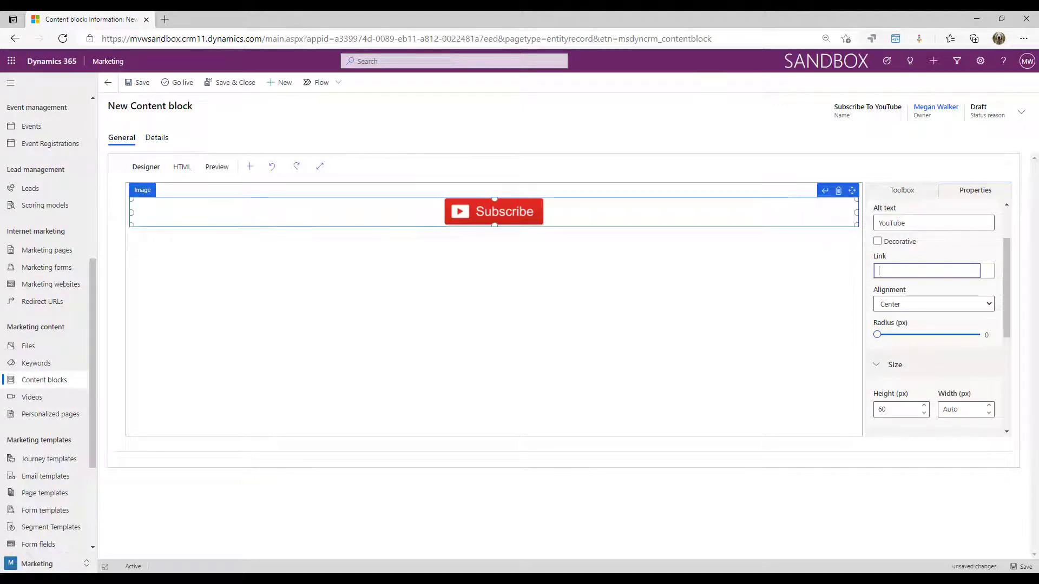
pyautogui.hotkey('alt', 'Tab')
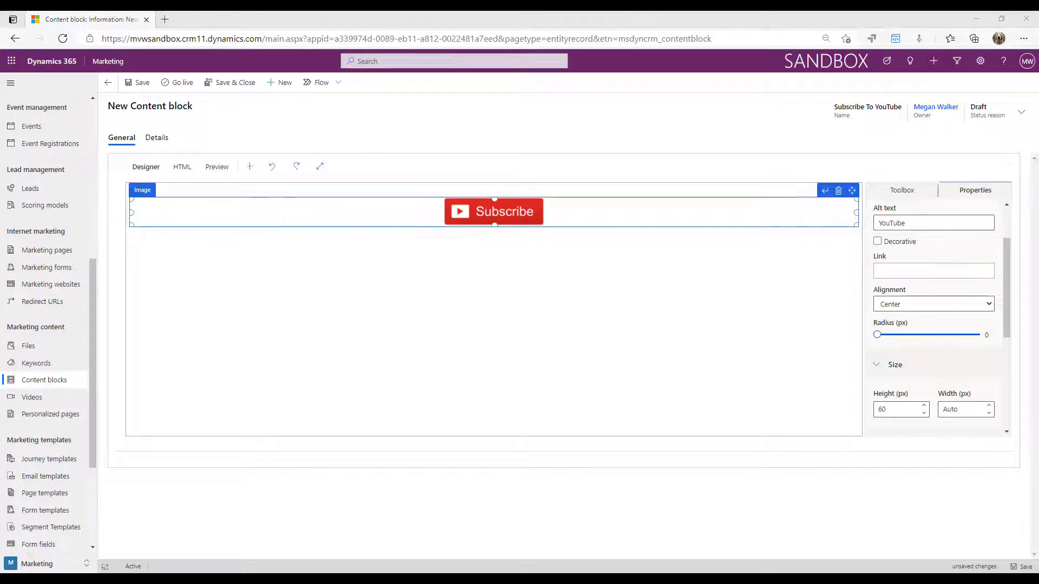
# Paste the YouTube channel address into the Subscribe image's Link field
pyautogui.click(891, 269)
pyautogui.hotkey('ctrl', 'v')
pyautogui.moveTo(895, 271); pyautogui.dragTo(817, 273)
pyautogui.click(822, 277)
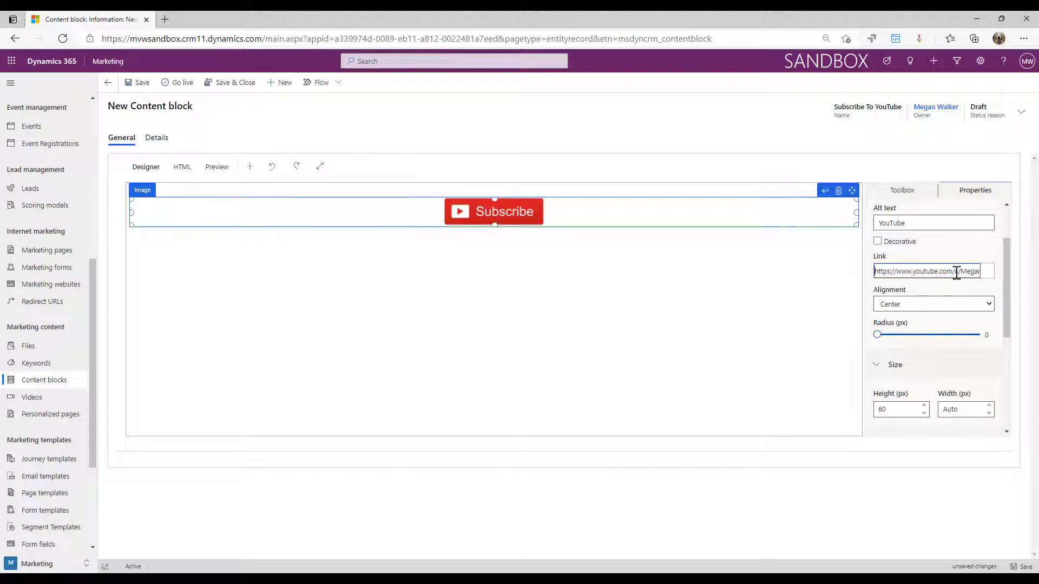
pyautogui.moveTo(976, 273); pyautogui.dragTo(978, 276)
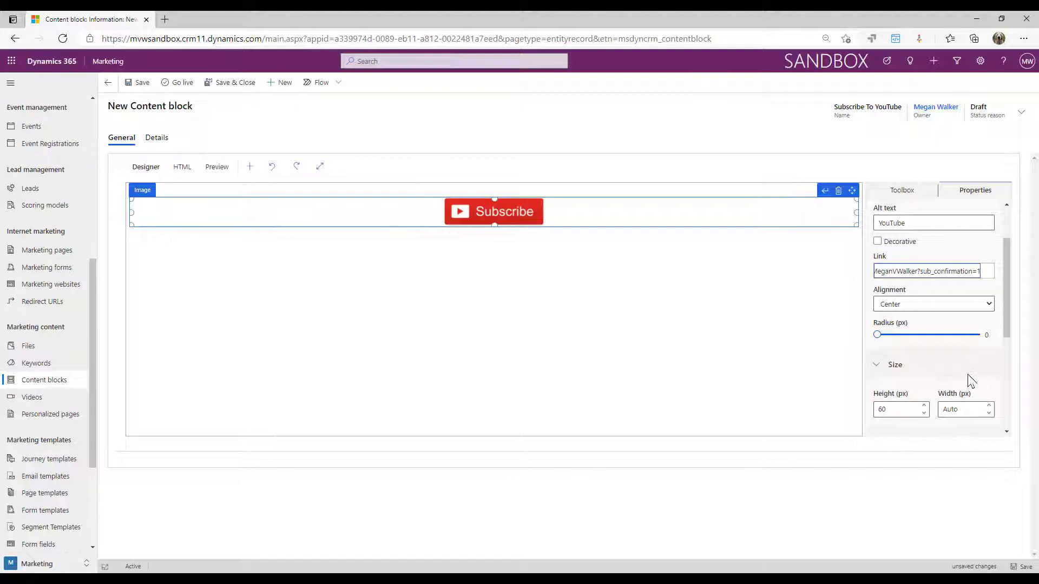
pyautogui.click(781, 371)
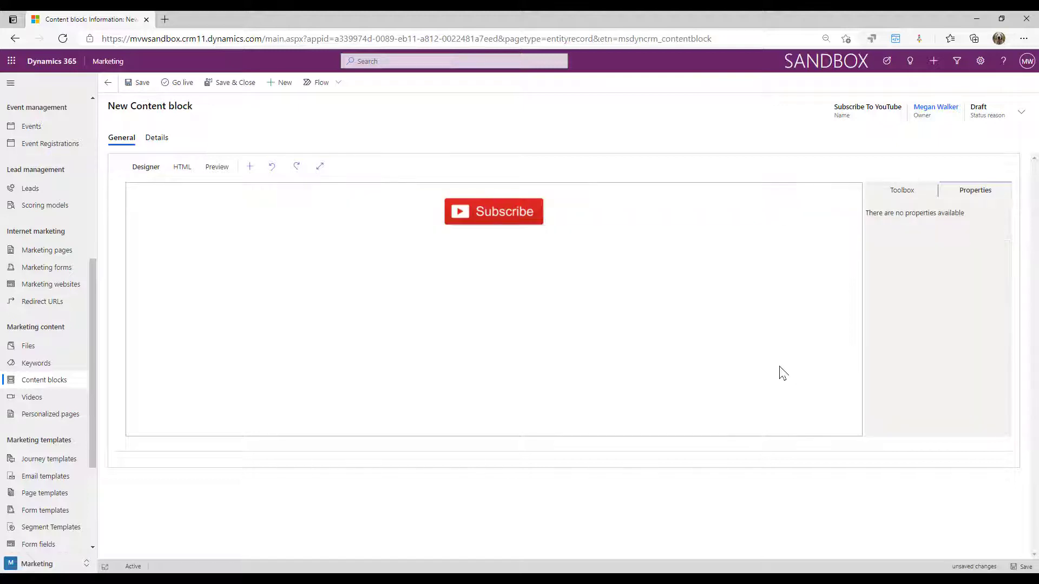
# Save the Subscribe To YouTube content block and make it live
pyautogui.click(139, 83)
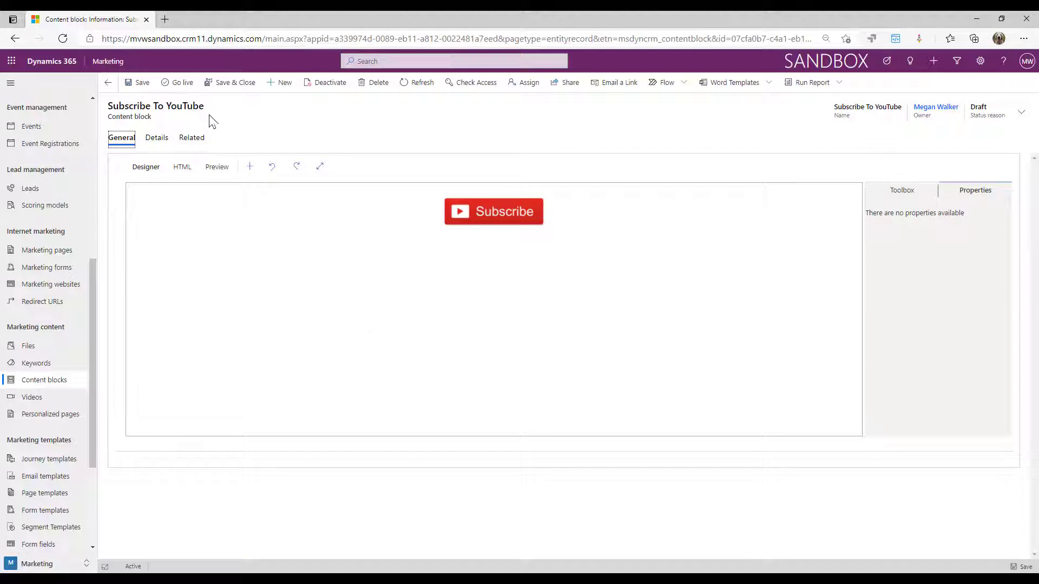
pyautogui.click(166, 83)
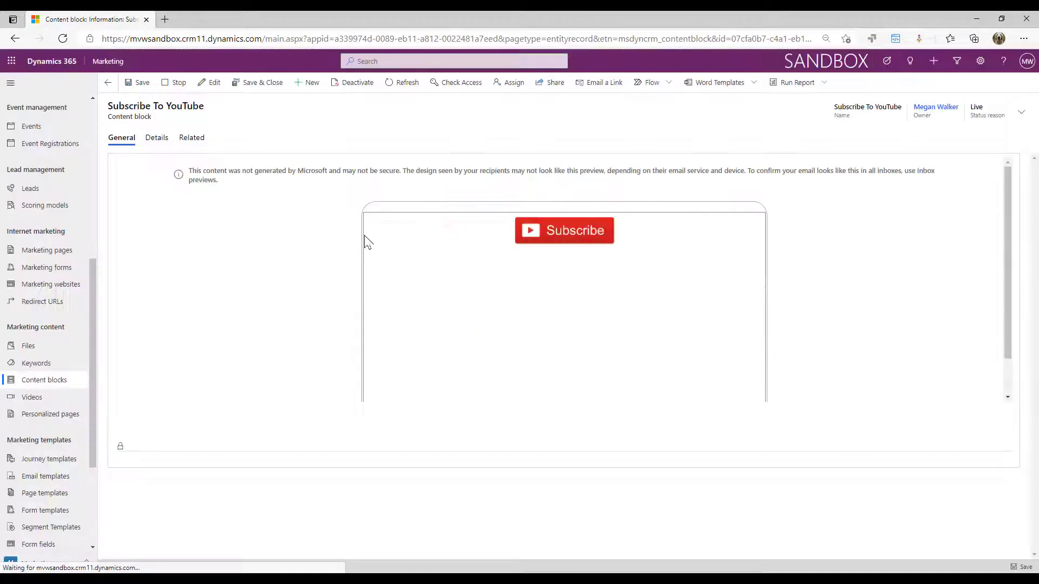
pyautogui.scroll(4, 55, 323)
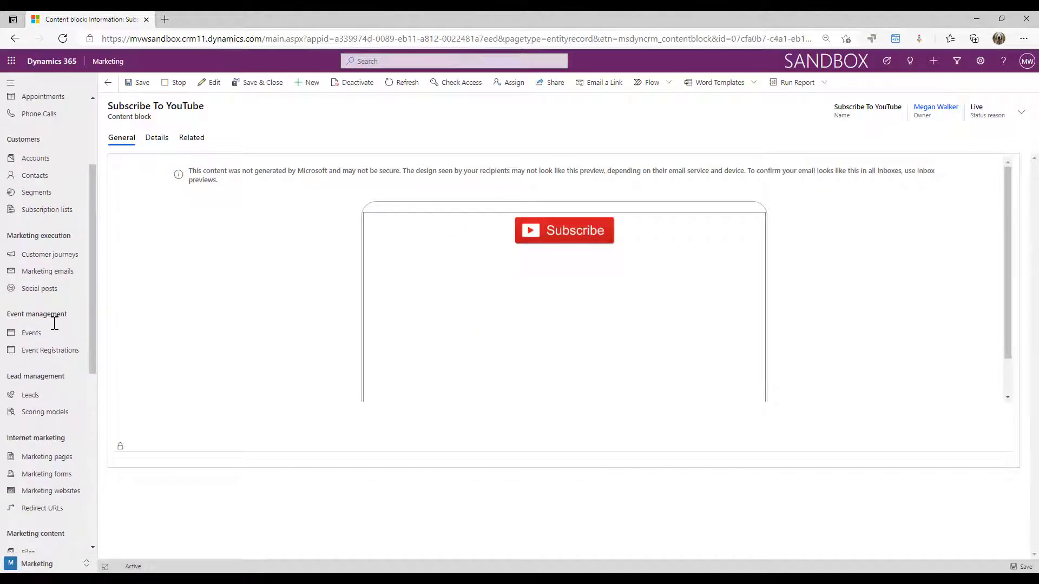
# In the Asking For Feedback email, drop a footer content block sourced from Subscribe To YouTube
pyautogui.click(59, 278)
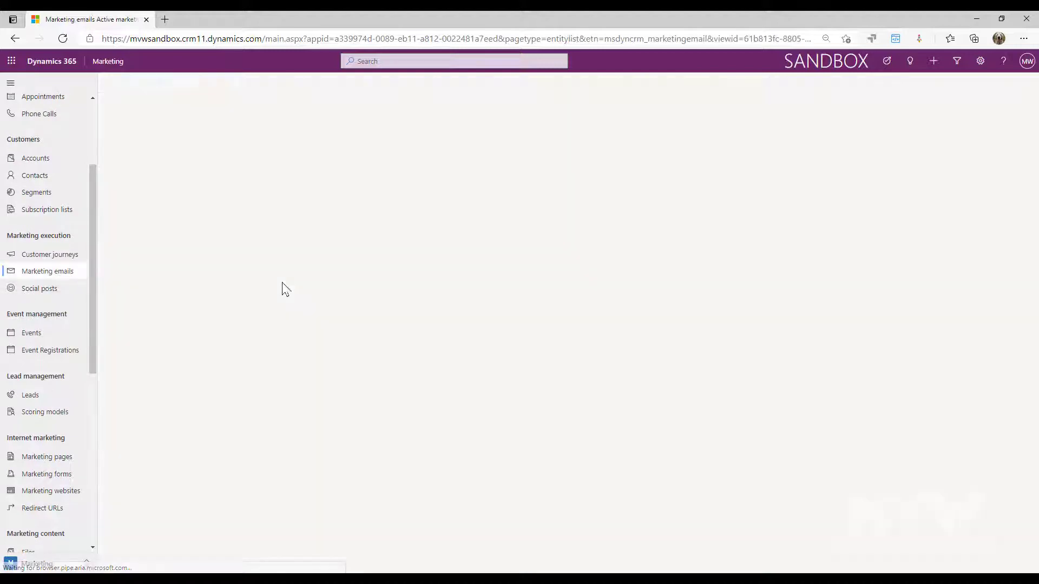
pyautogui.click(154, 150)
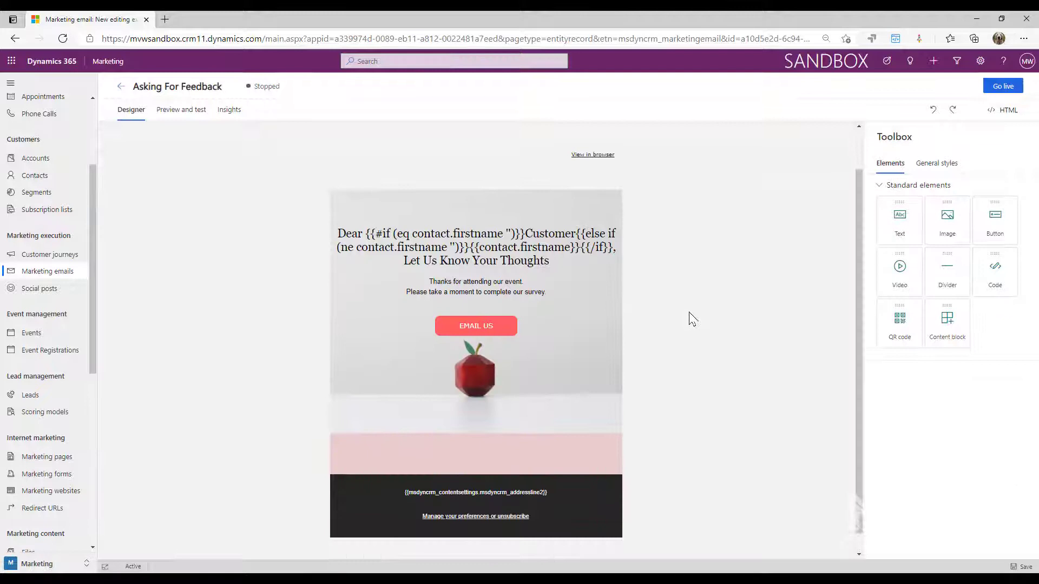
pyautogui.moveTo(951, 331); pyautogui.dragTo(474, 487)
pyautogui.click(952, 174)
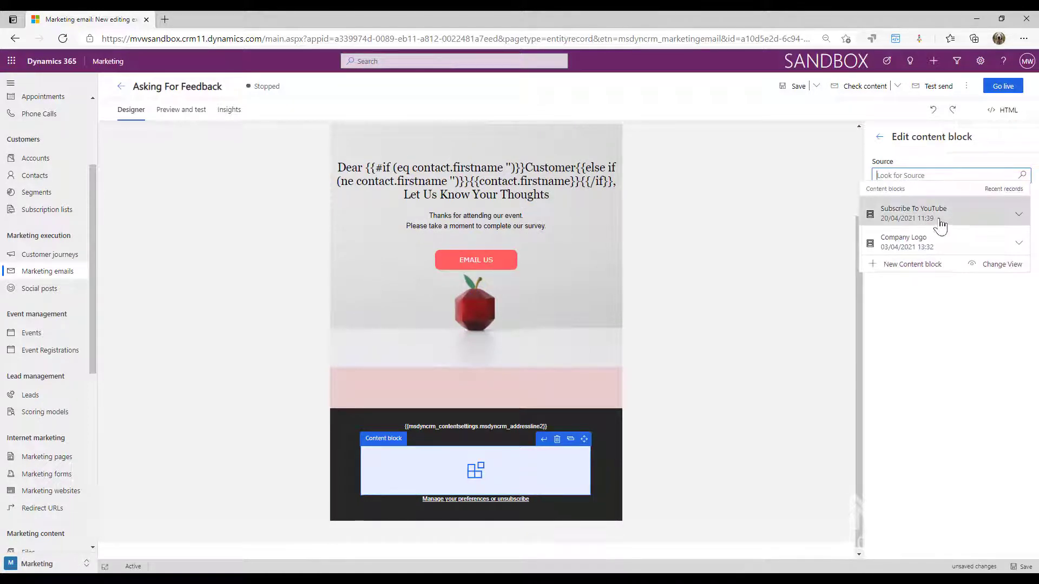
pyautogui.click(940, 219)
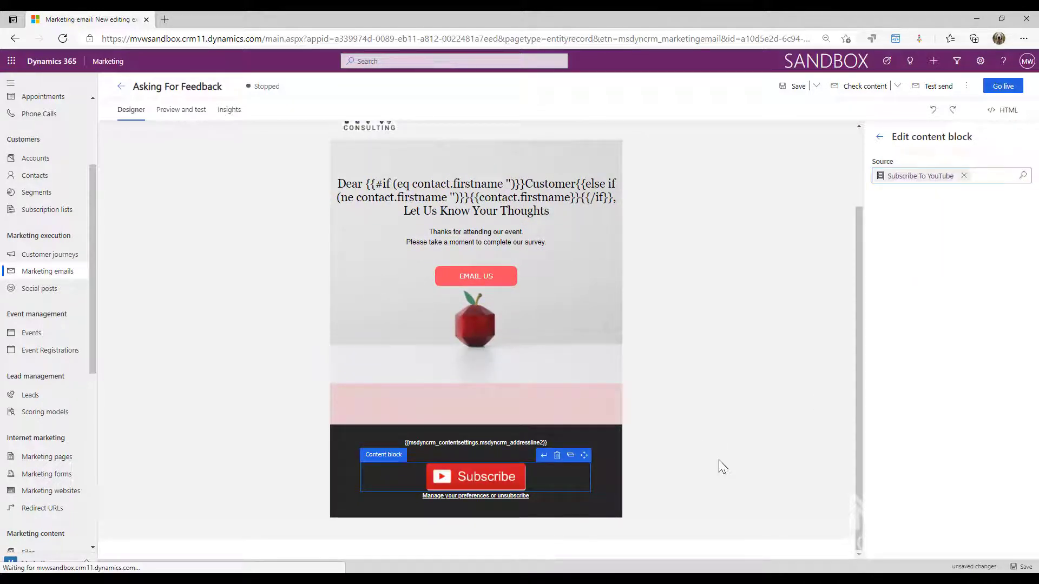
pyautogui.click(771, 480)
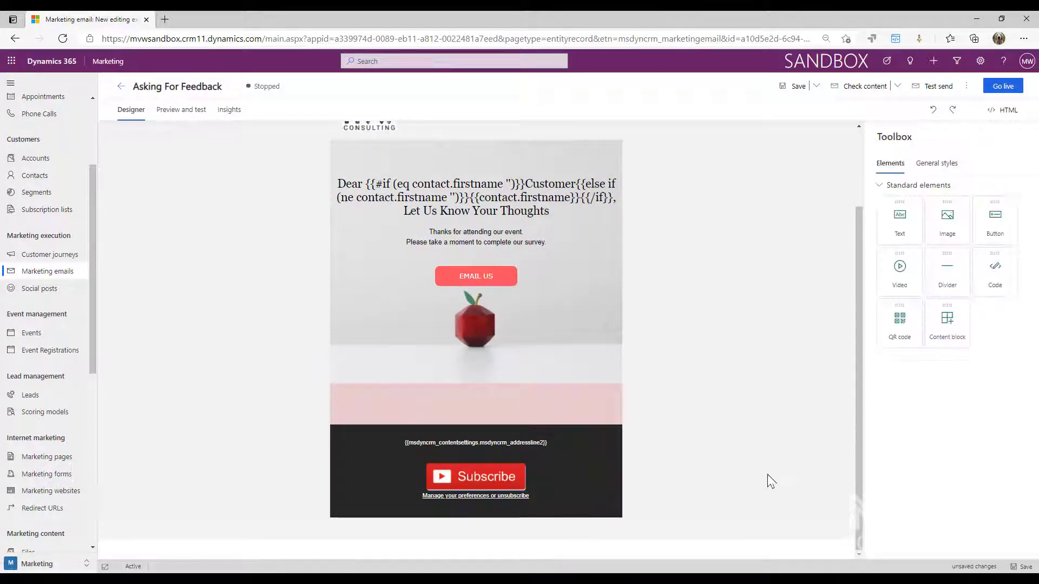
# Preview the email on desktop, return to the designer, and save it
pyautogui.click(180, 113)
pyautogui.scroll(-1, 673, 376)
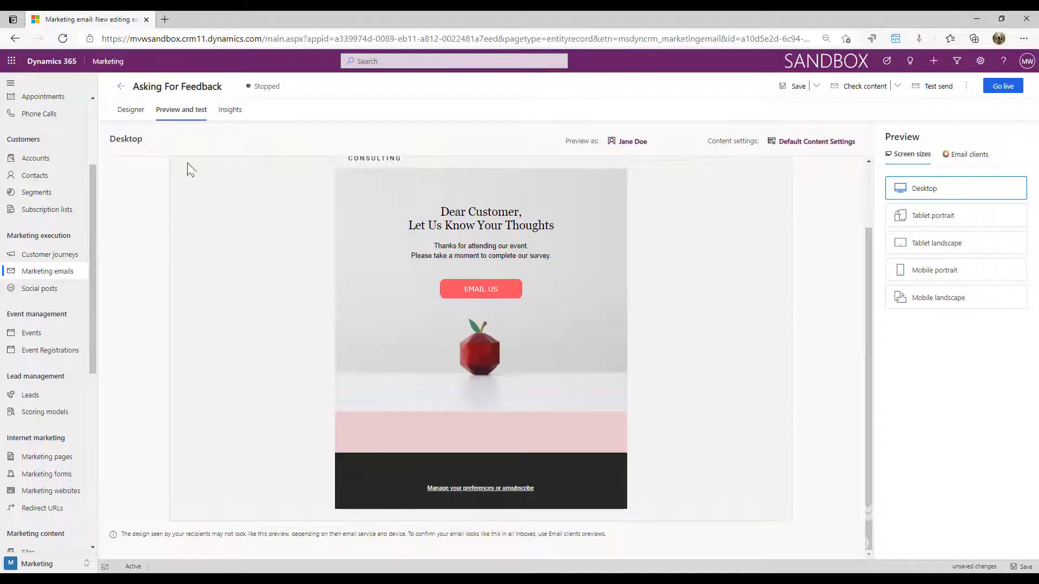
pyautogui.click(131, 109)
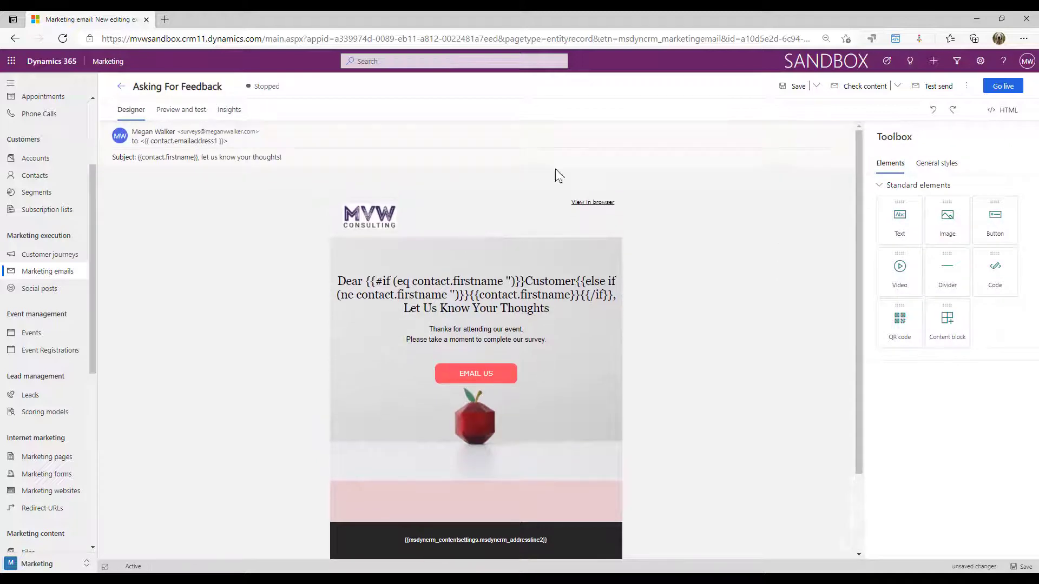
pyautogui.click(795, 86)
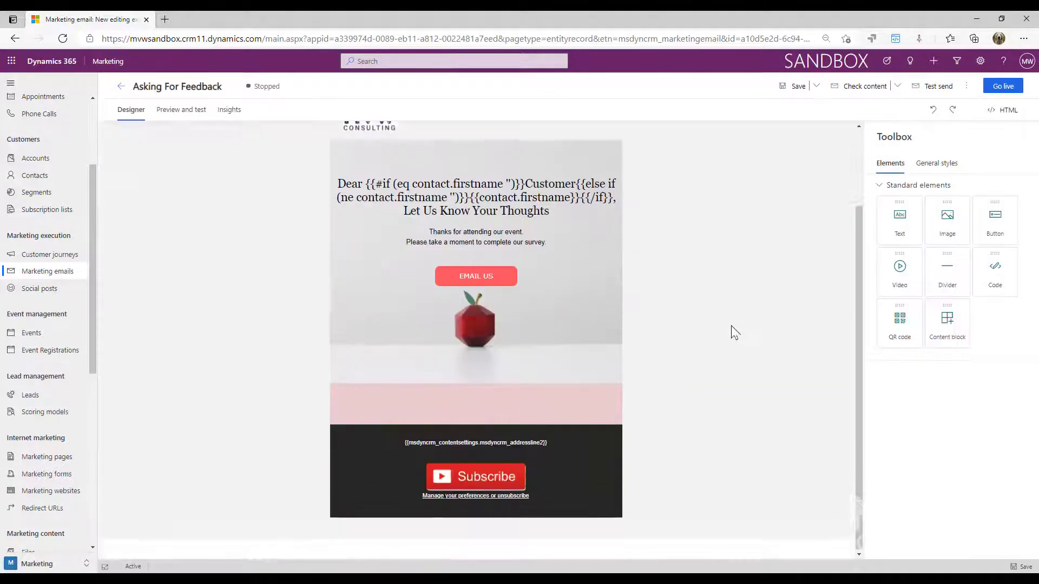
# Preview the saved email again and follow the footer's Subscribe image link
pyautogui.click(181, 109)
pyautogui.scroll(-2, 476, 487)
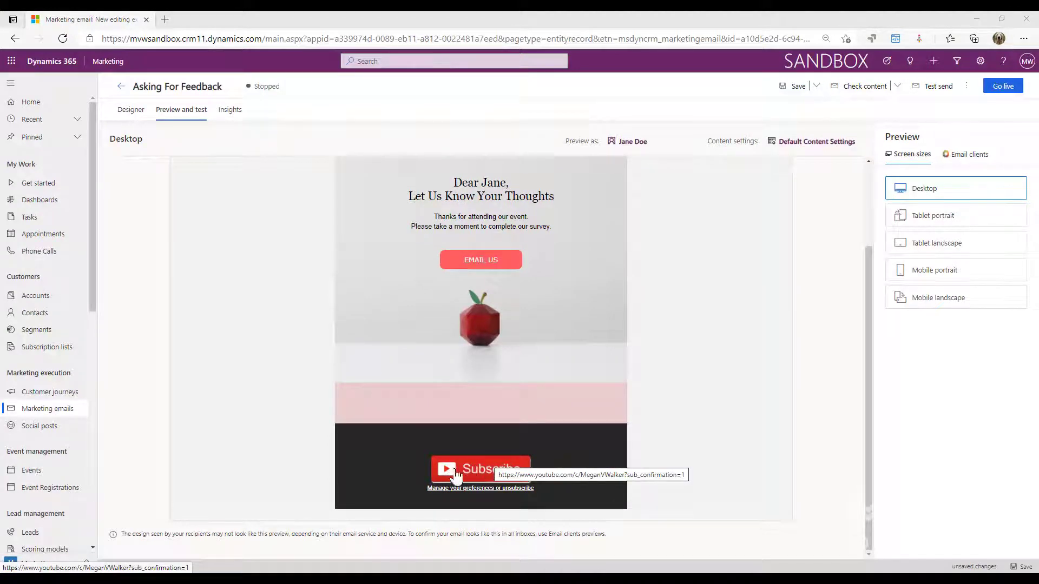
pyautogui.click(461, 472)
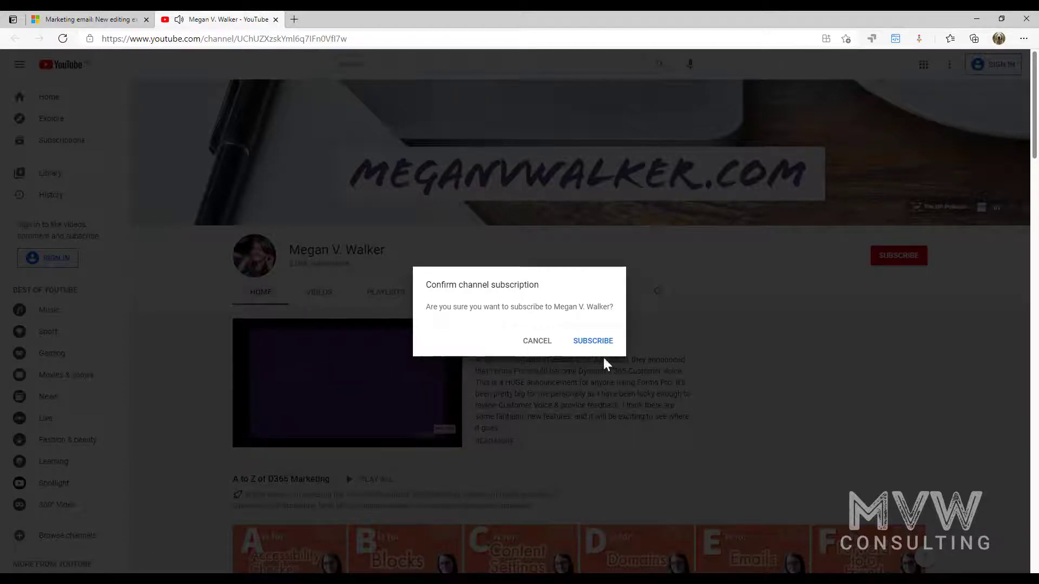
# Cancel the YouTube channel subscription confirmation and close the YouTube tab
pyautogui.click(594, 345)
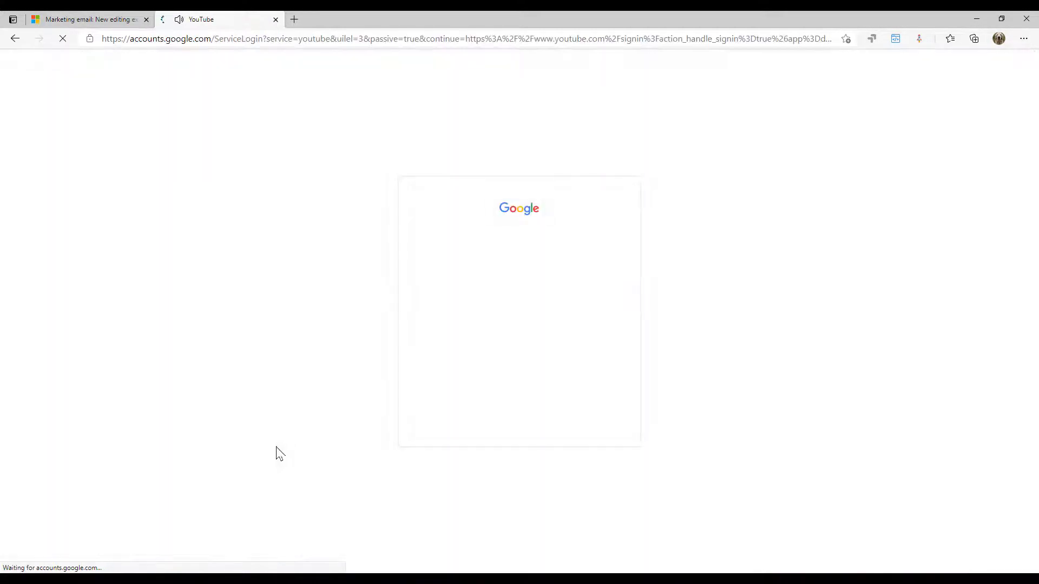
pyautogui.click(499, 271)
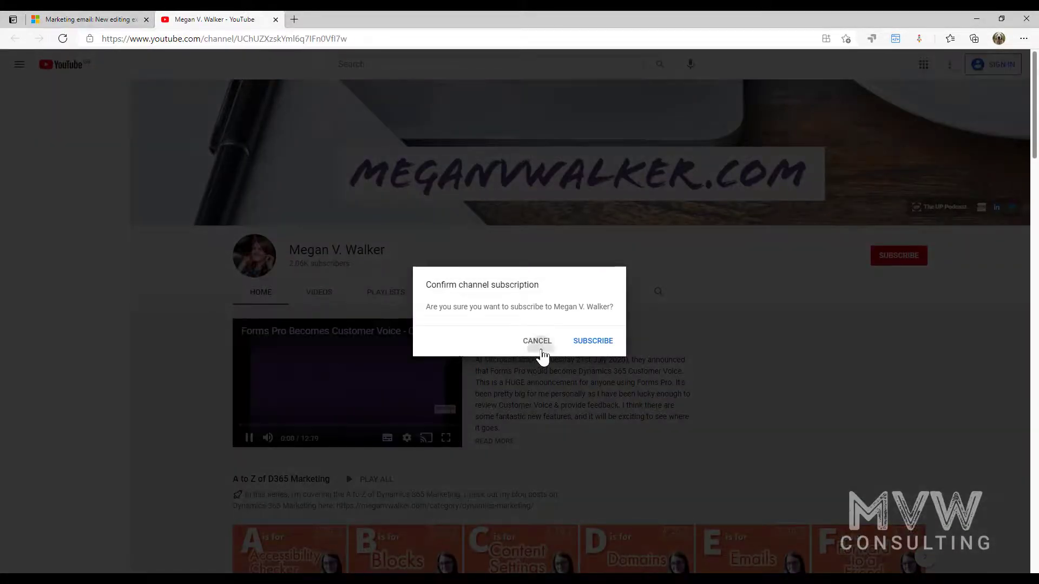
pyautogui.click(535, 342)
pyautogui.click(275, 20)
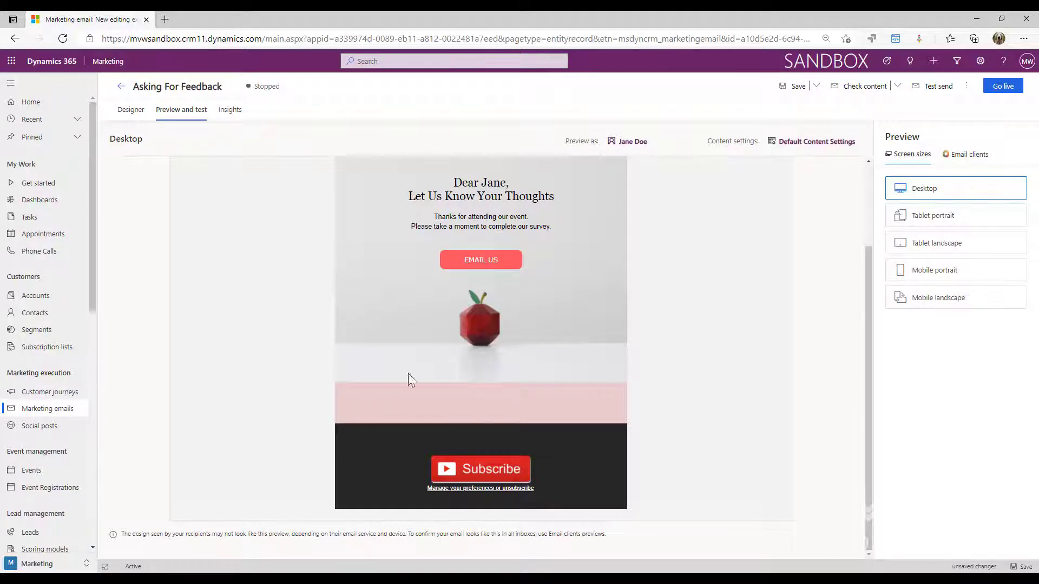
# Open the Default Content Settings record from the Content settings list
pyautogui.scroll(-6, 69, 303)
pyautogui.scroll(-3, 67, 310)
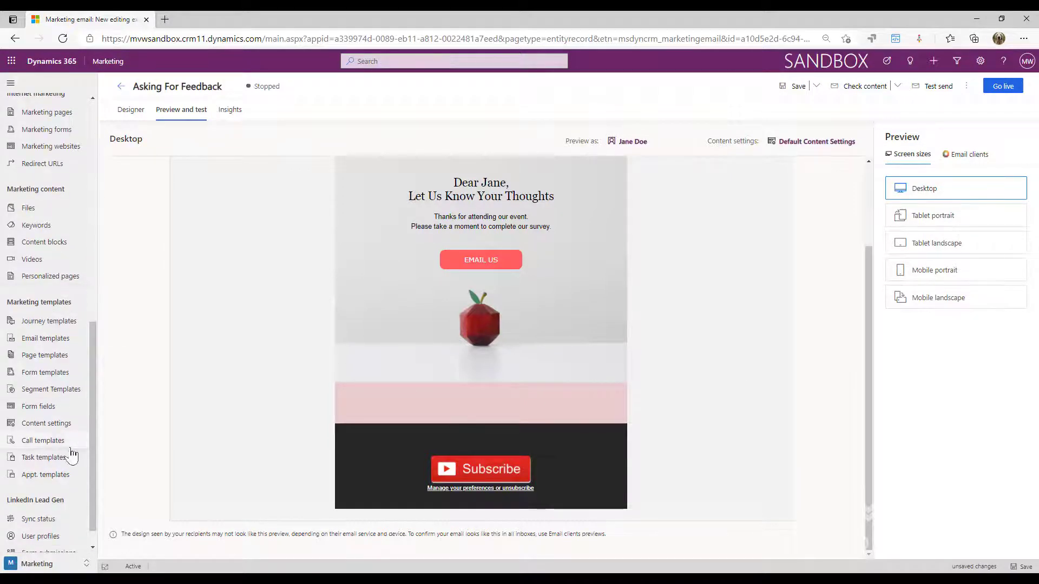
pyautogui.click(65, 426)
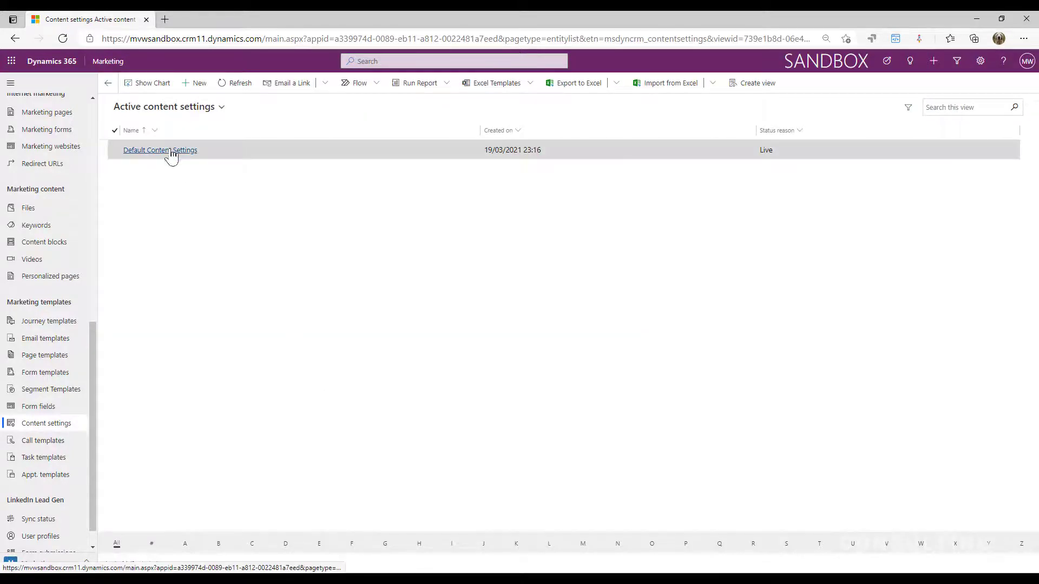
pyautogui.click(172, 153)
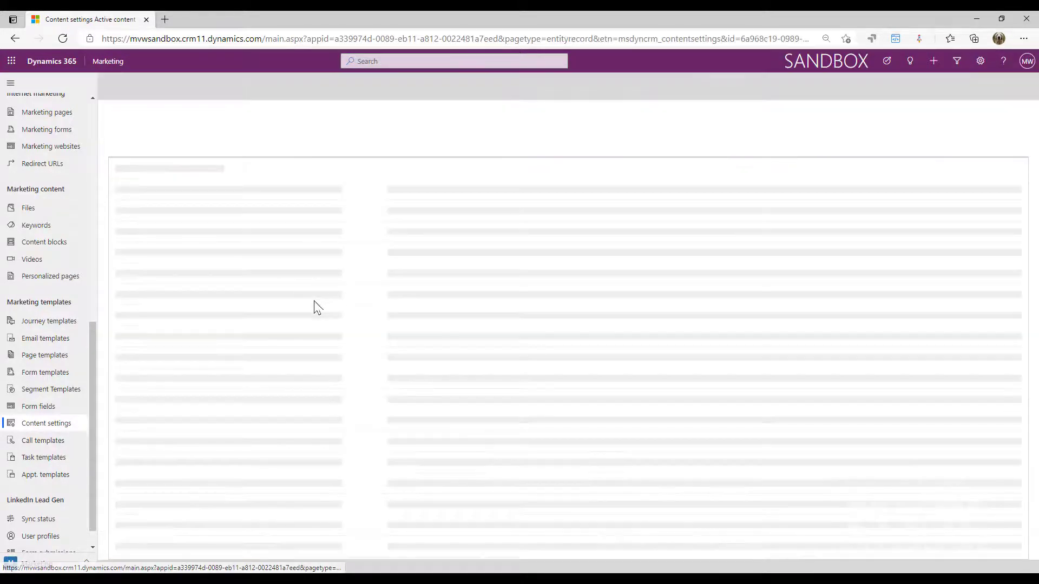